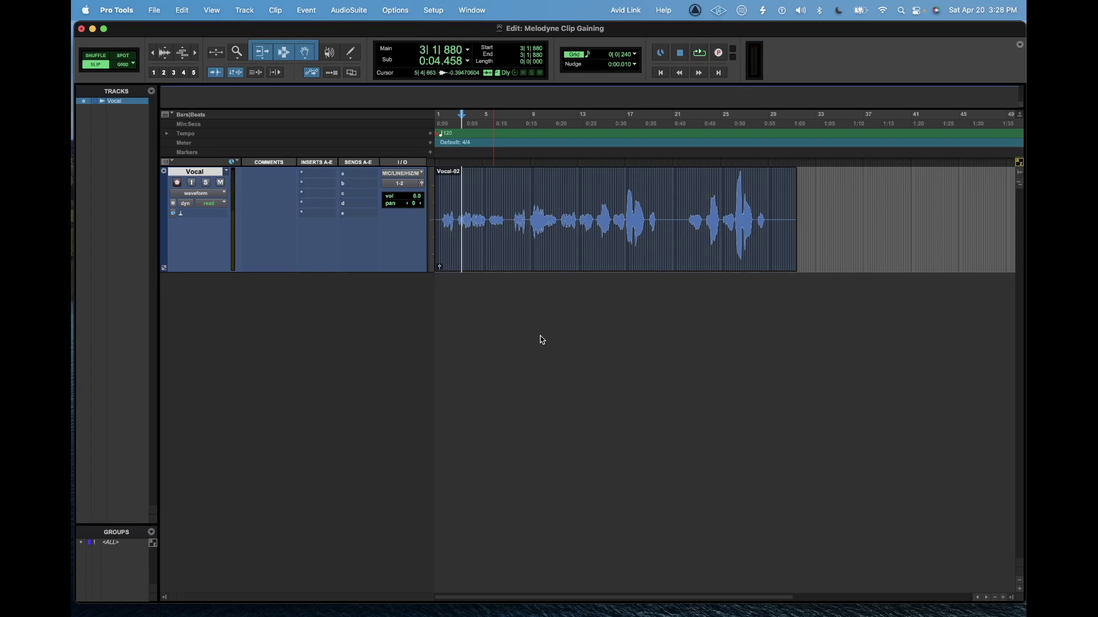
Try selecting short phrases in the vocal clip and zoom around bar 14
{"action": "left_click_drag", "start_coordinate": [529, 211], "coordinate": [557, 211]}
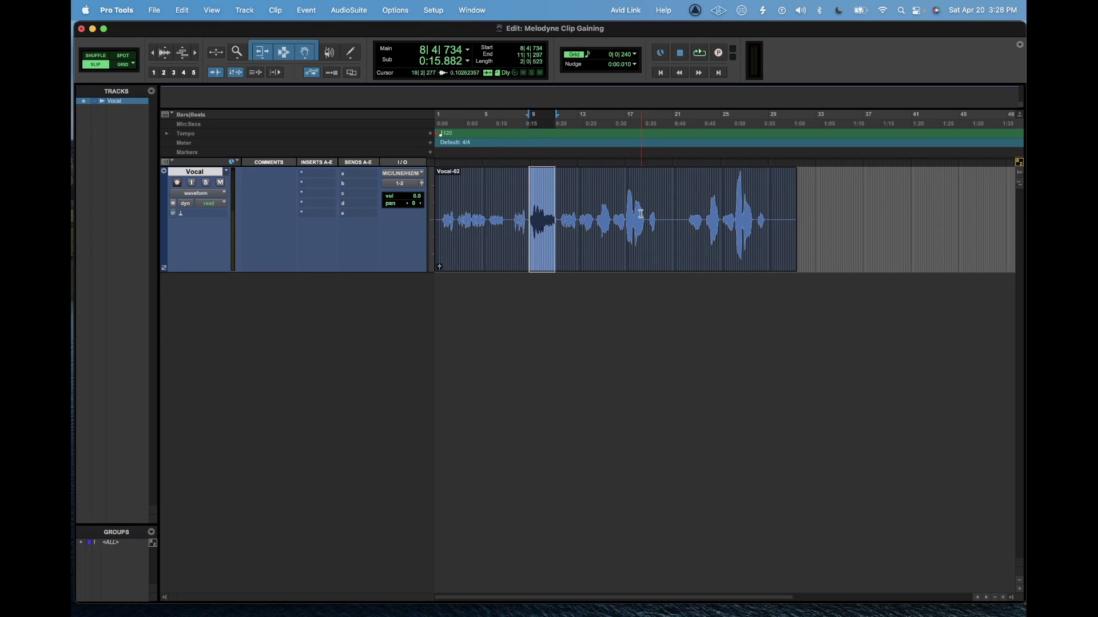
{"action": "left_click_drag", "start_coordinate": [624, 202], "coordinate": [649, 201]}
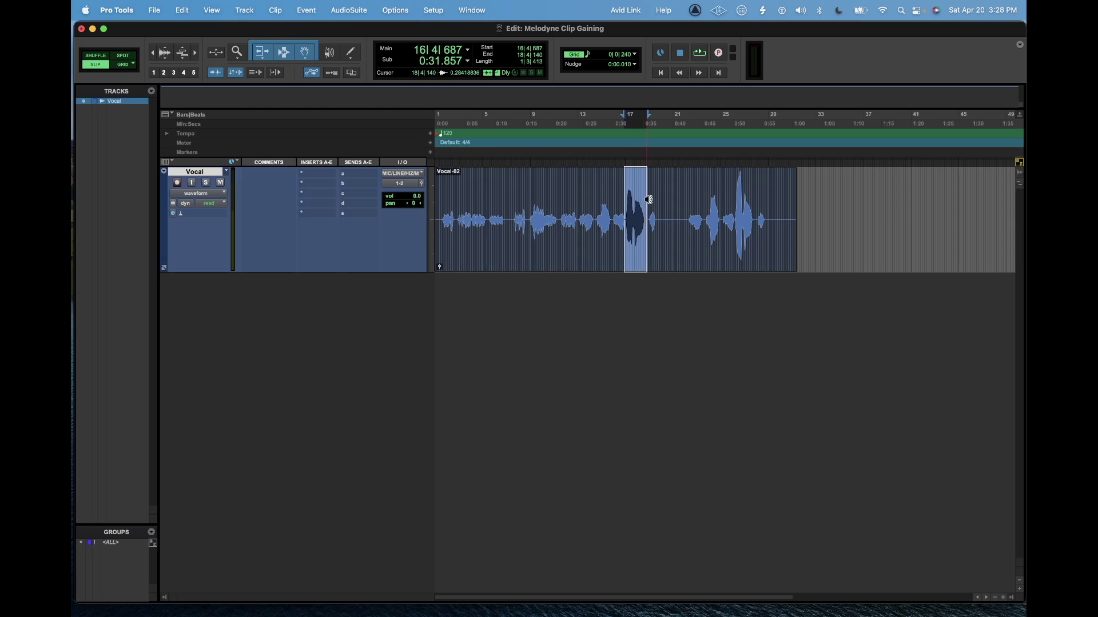
{"action": "left_click_drag", "start_coordinate": [734, 206], "coordinate": [755, 206]}
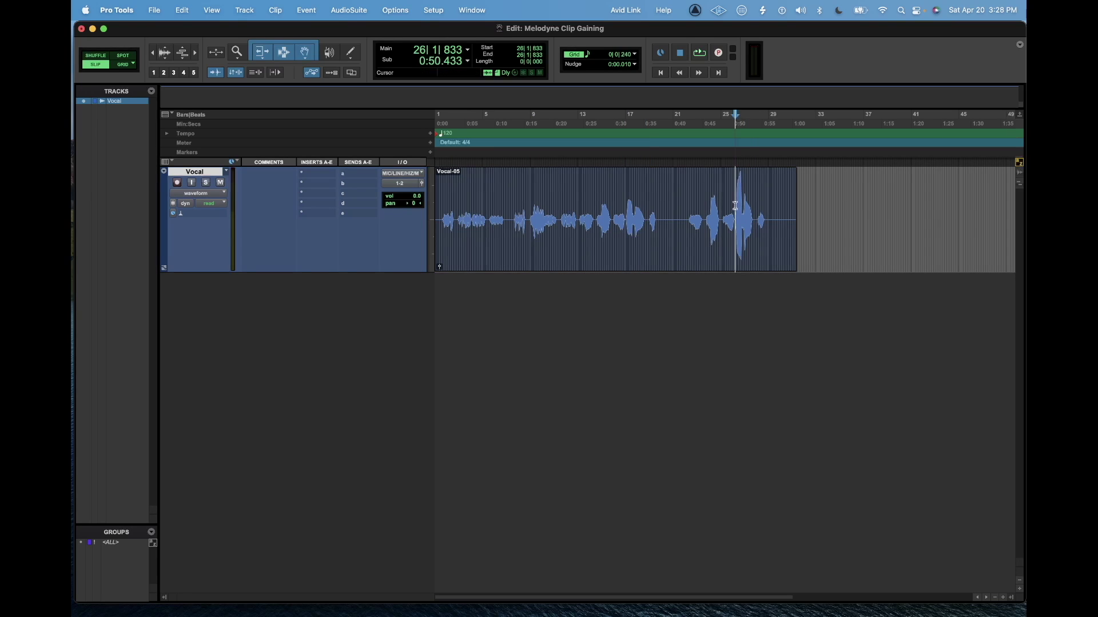
{"action": "left_click", "coordinate": [754, 205]}
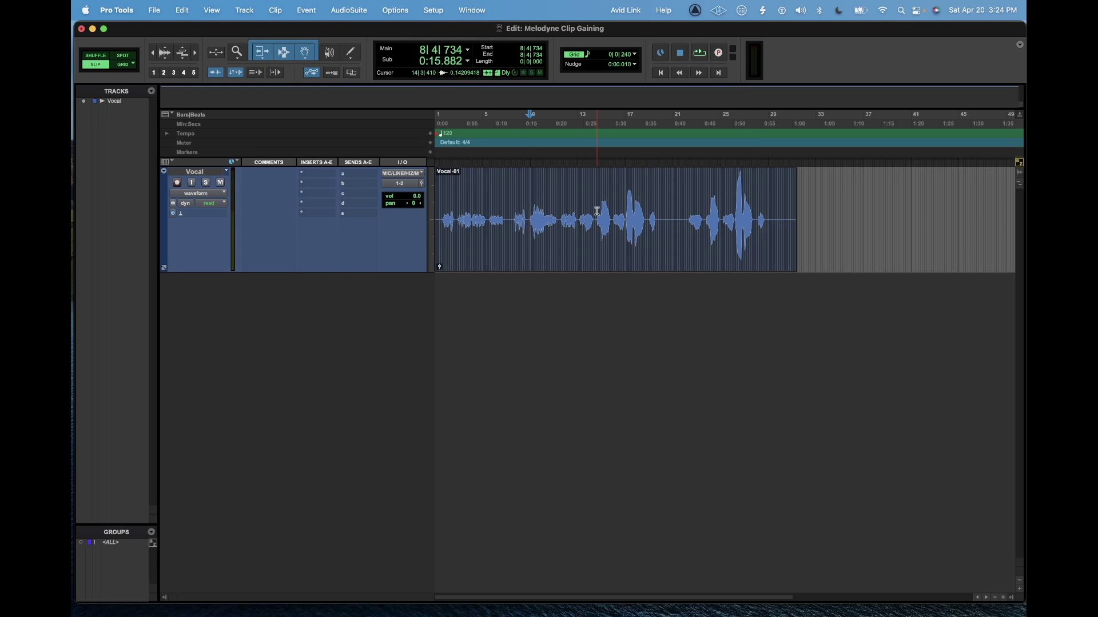
{"action": "left_click", "coordinate": [598, 209]}
{"action": "key", "text": "t"}
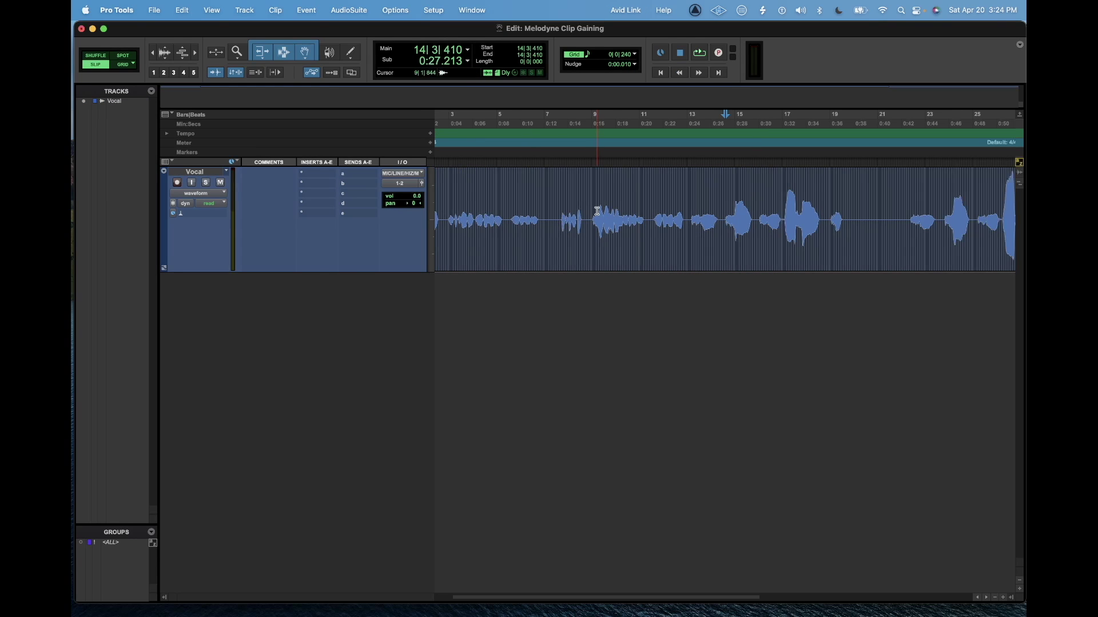
{"action": "key", "text": "r"}
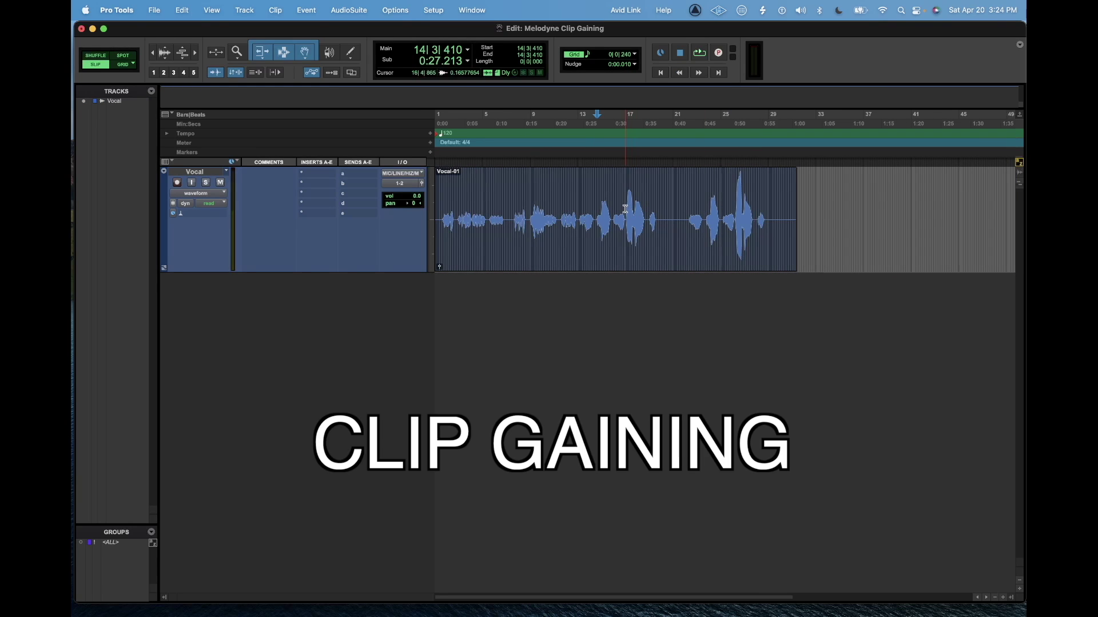
Split the vocal clip around the loud phrase near bar 17, then select stretches of Vocal-02
{"action": "left_click_drag", "start_coordinate": [478, 204], "coordinate": [766, 204]}
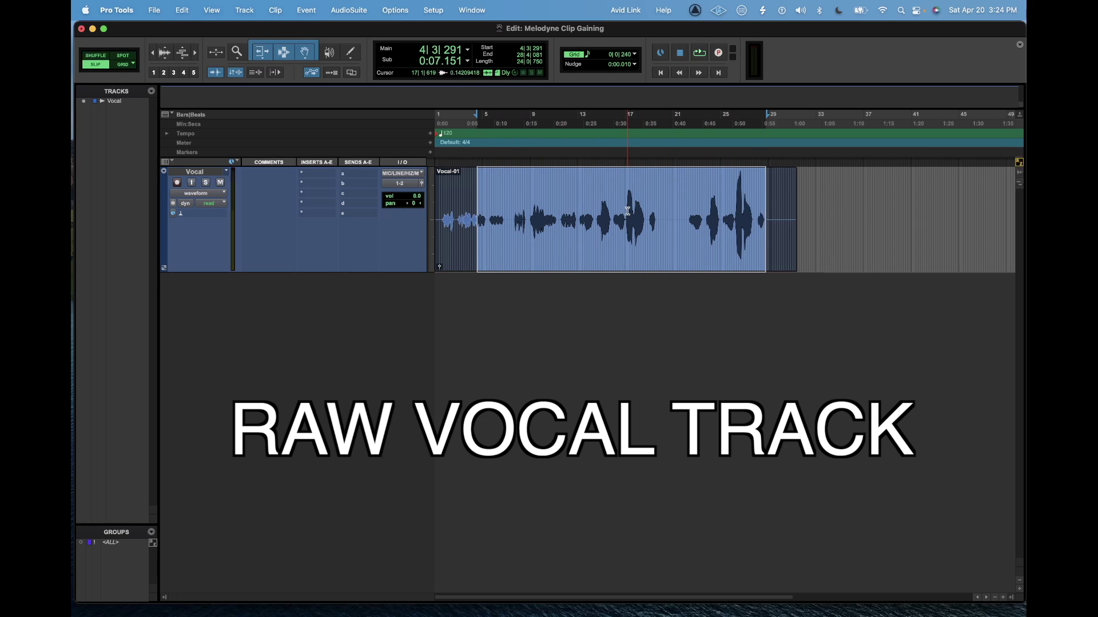
{"action": "left_click_drag", "start_coordinate": [626, 208], "coordinate": [646, 206]}
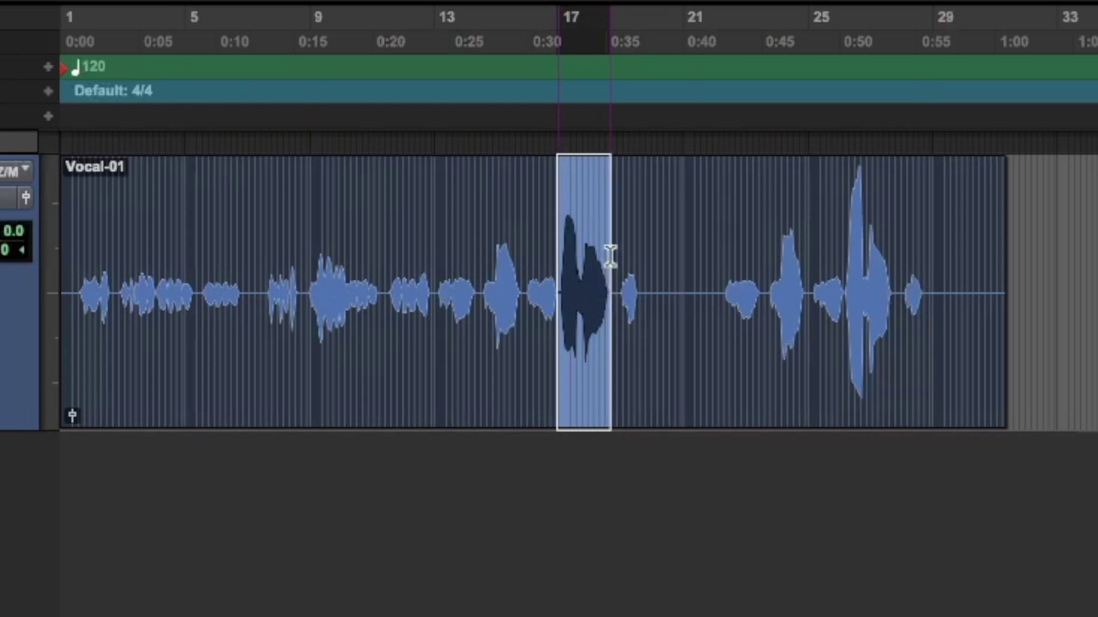
{"action": "key", "text": "ctrl+alt+x"}
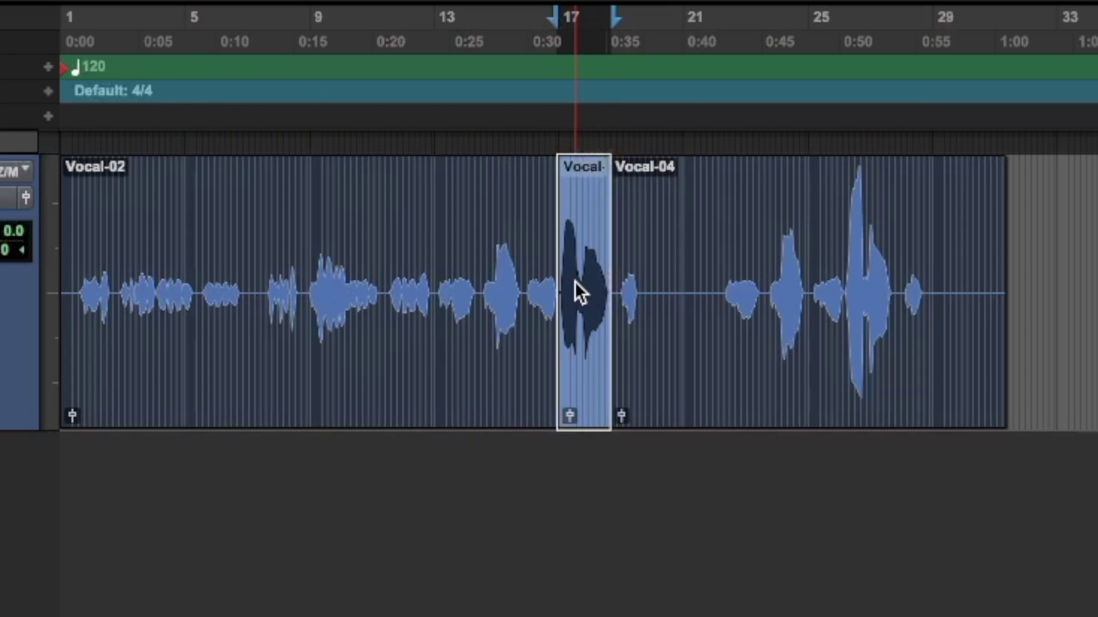
{"action": "left_click", "coordinate": [485, 257]}
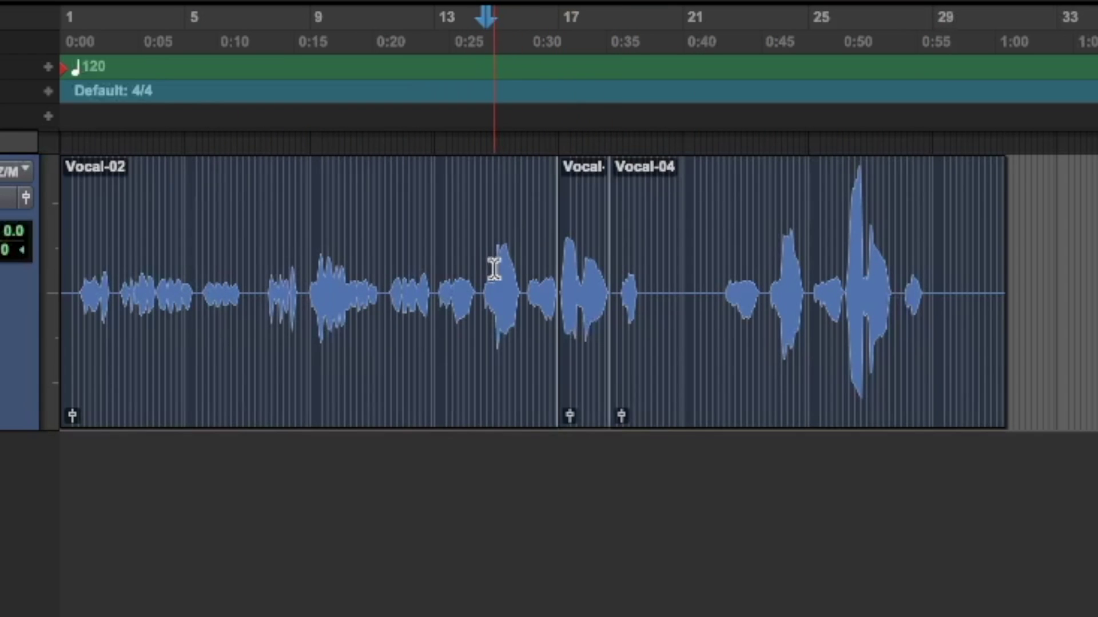
{"action": "left_click_drag", "start_coordinate": [494, 257], "coordinate": [522, 260]}
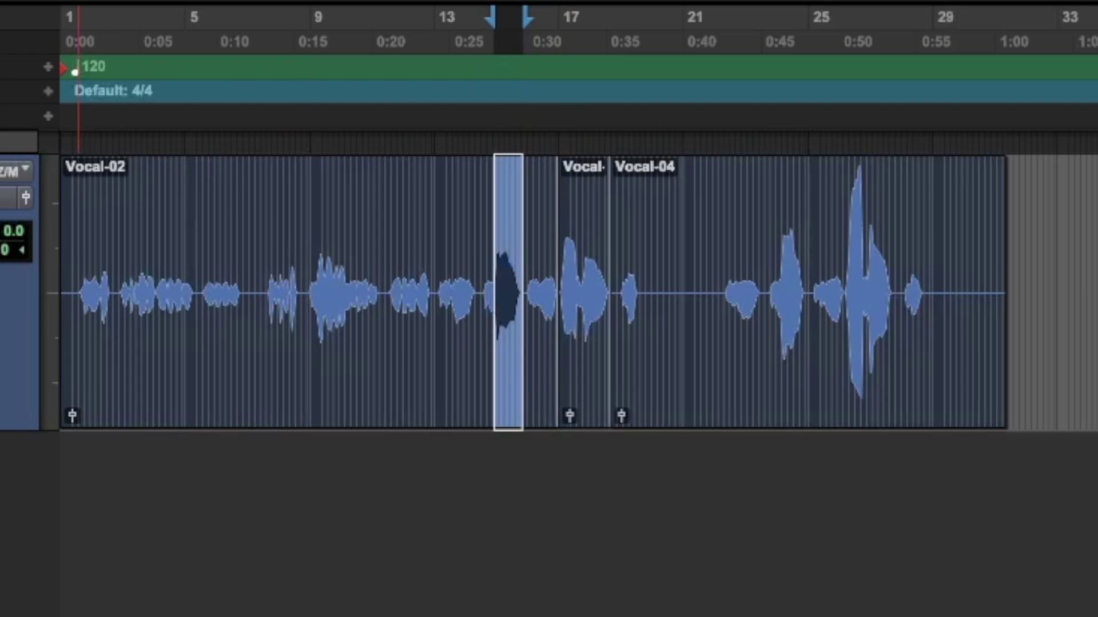
{"action": "left_click", "coordinate": [415, 288]}
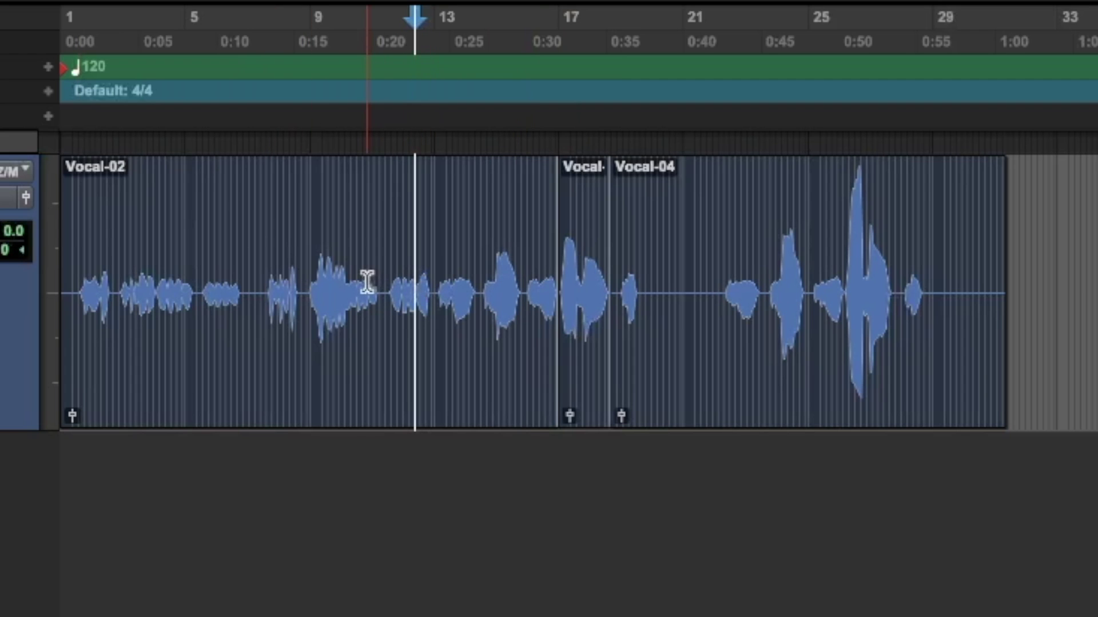
{"action": "left_click_drag", "start_coordinate": [307, 286], "coordinate": [521, 316]}
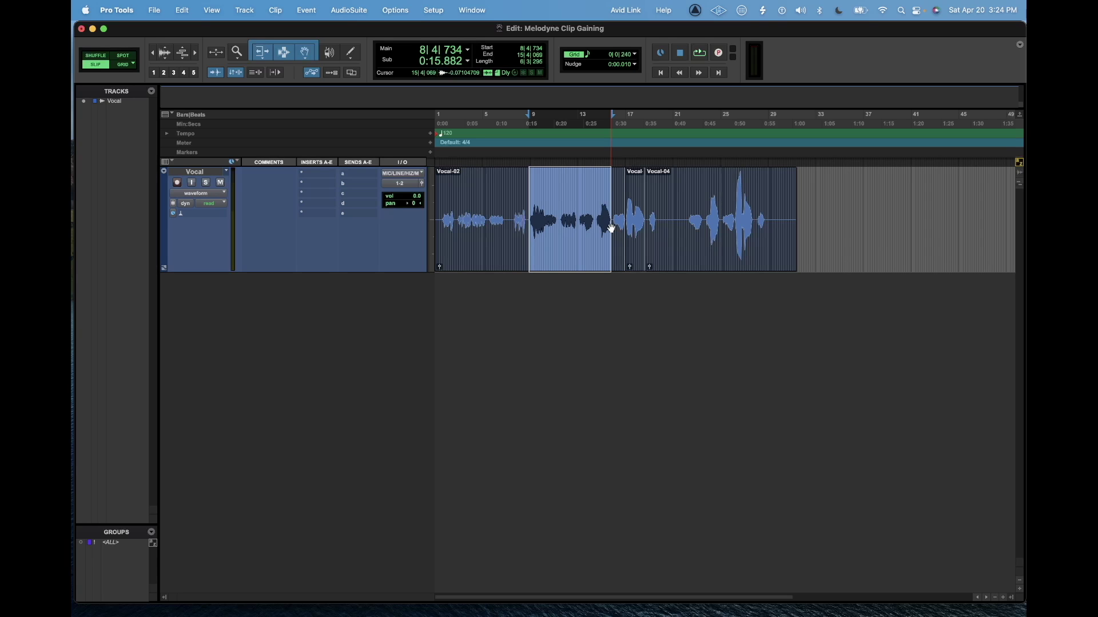
Undo the splits so the vocal is one whole clip, zoomed out to full view
{"action": "left_click", "coordinate": [709, 206]}
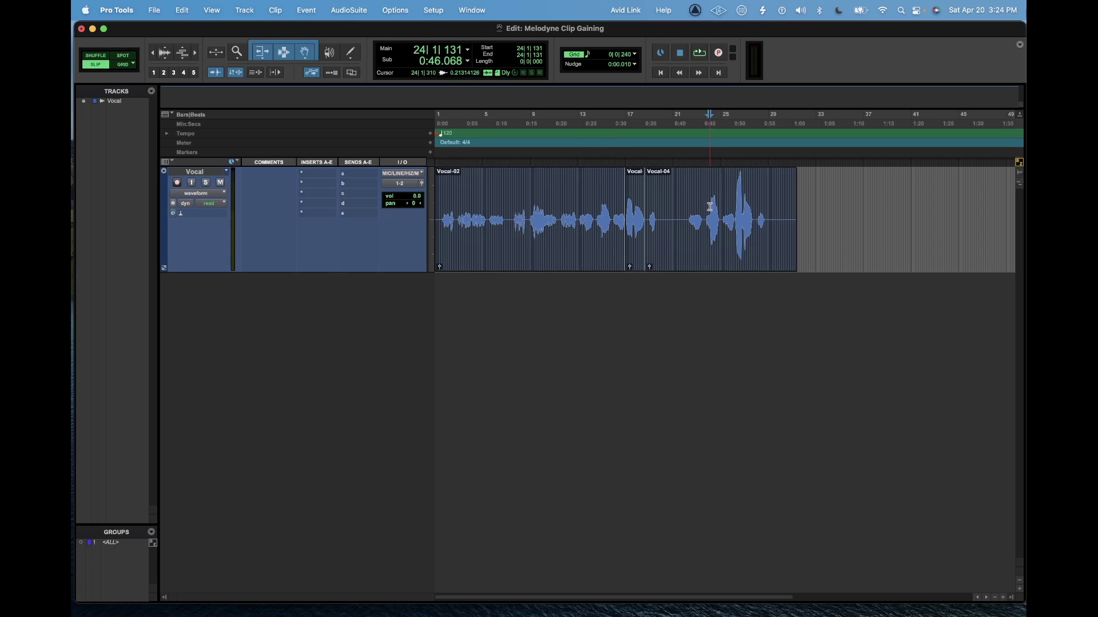
{"action": "key", "text": "super+bracketright"}
{"action": "key", "text": "super+bracketleft"}
{"action": "key", "text": "super+bracketleft"}
{"action": "key", "text": "super+z"}
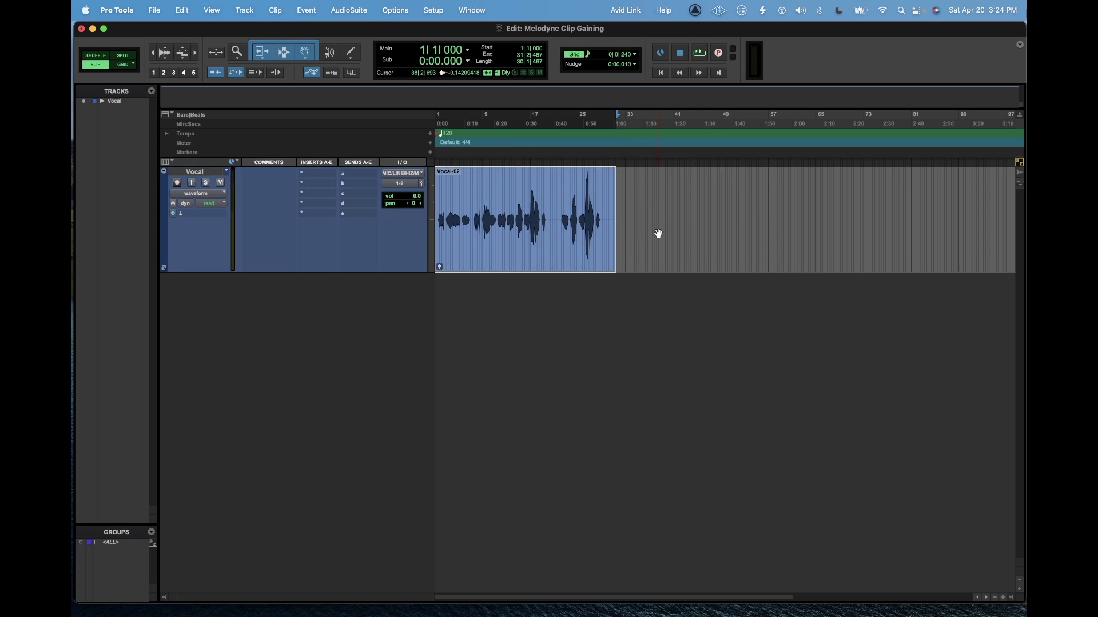
Insert Melodyne in the Vocal track's first insert slot
{"action": "left_click", "coordinate": [316, 173]}
{"action": "left_click", "coordinate": [404, 281]}
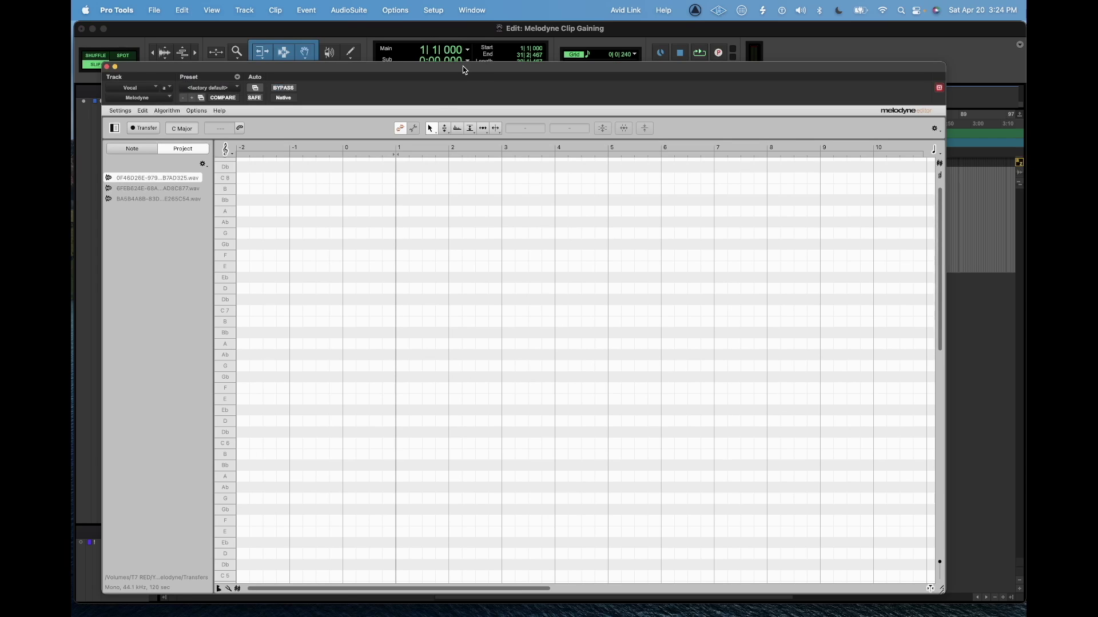
{"action": "left_click_drag", "start_coordinate": [465, 69], "coordinate": [633, 290]}
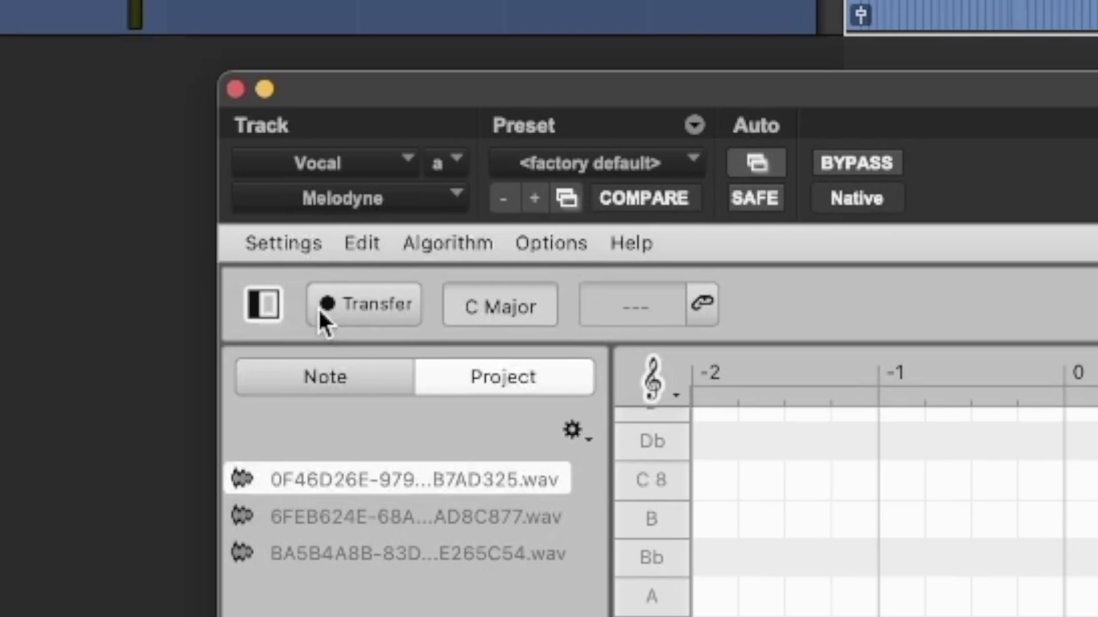
Transfer the vocal into Melodyne, then unfreeze the track to restore the editor
{"action": "left_click", "coordinate": [406, 309]}
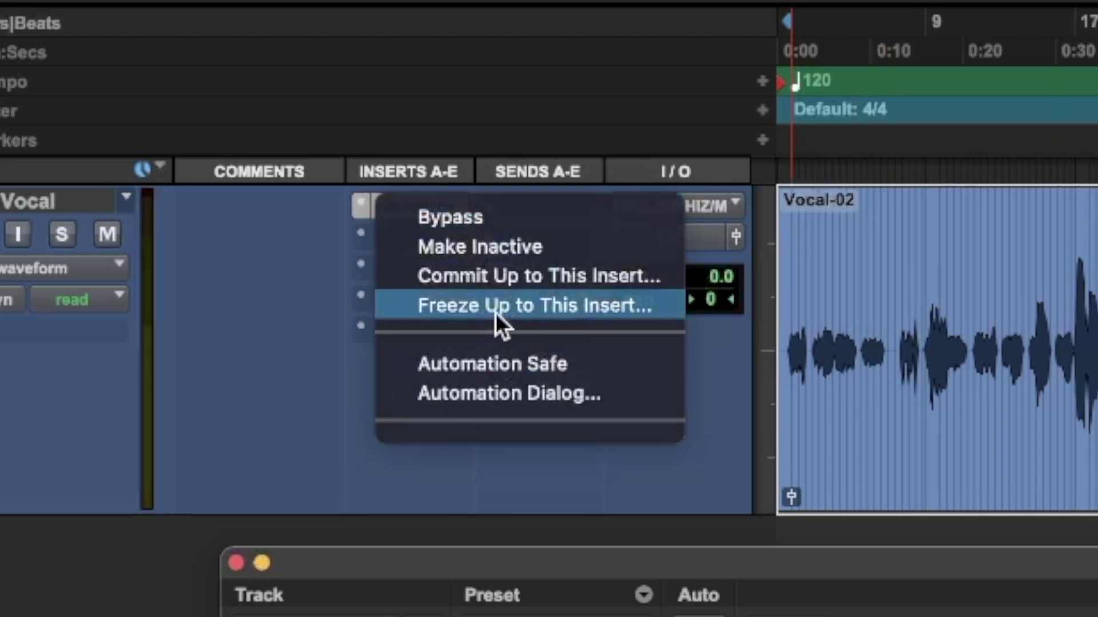
{"action": "left_click", "coordinate": [495, 313]}
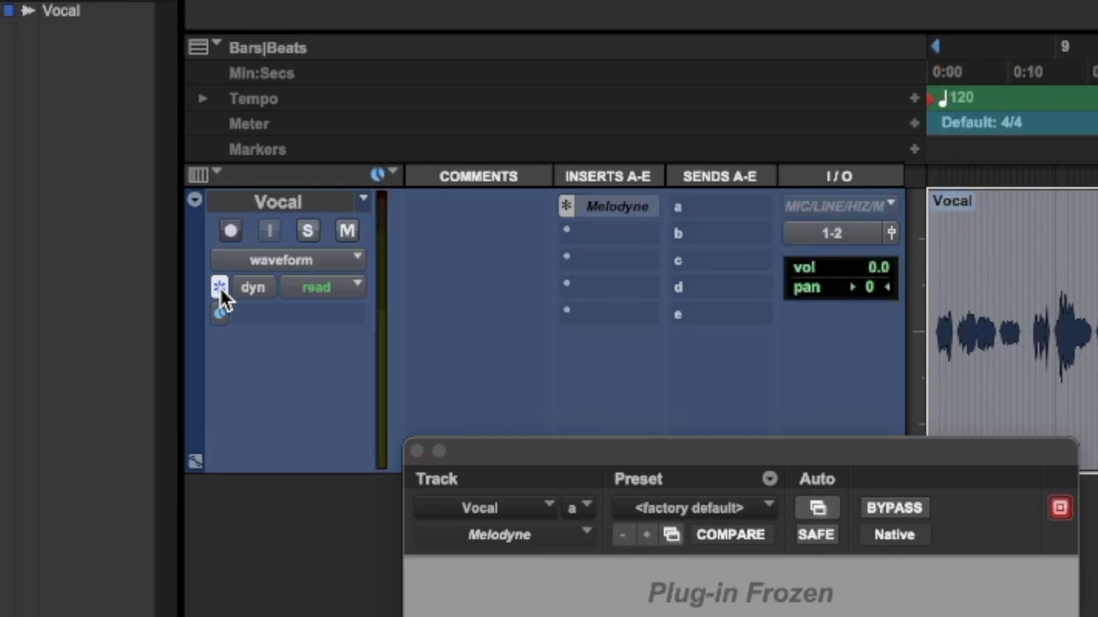
{"action": "left_click", "coordinate": [220, 288]}
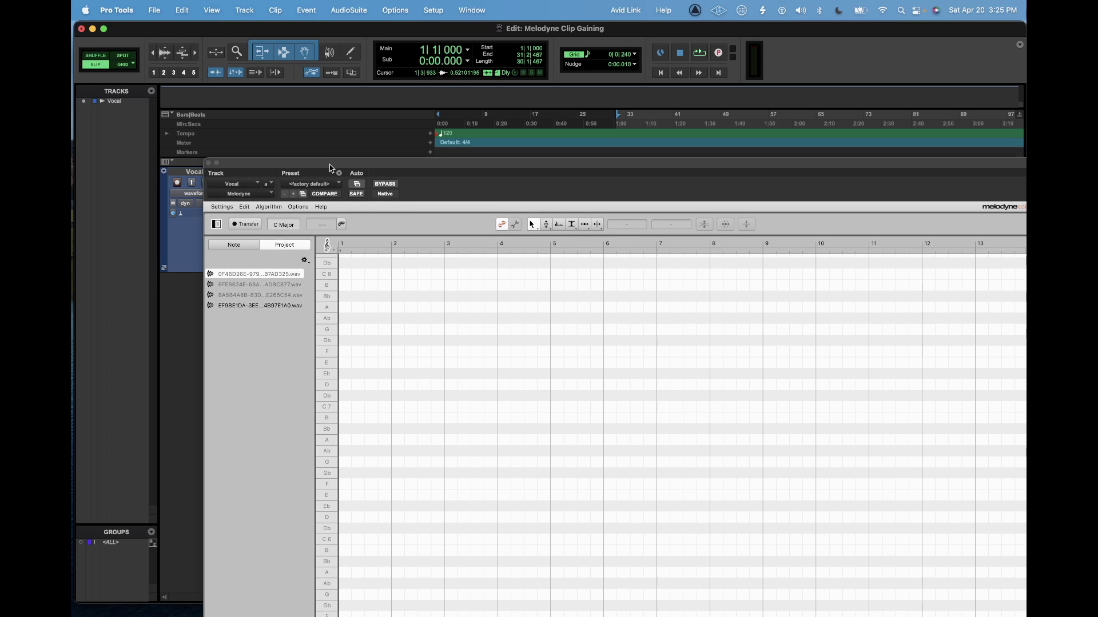
Detect the vocal with Melodic (Standard), select all notes, and open the Note Leveling Macro
{"action": "left_click", "coordinate": [339, 172]}
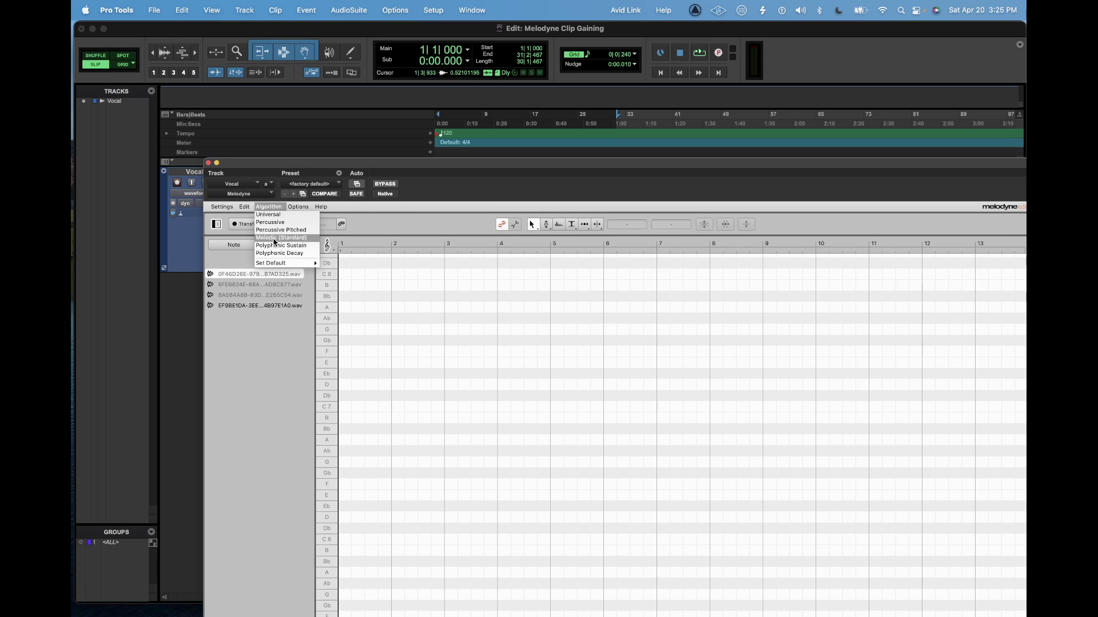
{"action": "left_click", "coordinate": [482, 169]}
{"action": "mouse_move", "coordinate": [484, 169]}
{"action": "left_mouse_down"}
{"action": "mouse_move", "coordinate": [411, 63]}
{"action": "mouse_move", "coordinate": [443, 321]}
{"action": "mouse_move", "coordinate": [566, 295]}
{"action": "left_mouse_up"}
{"action": "left_click_drag", "start_coordinate": [602, 261], "coordinate": [597, 90]}
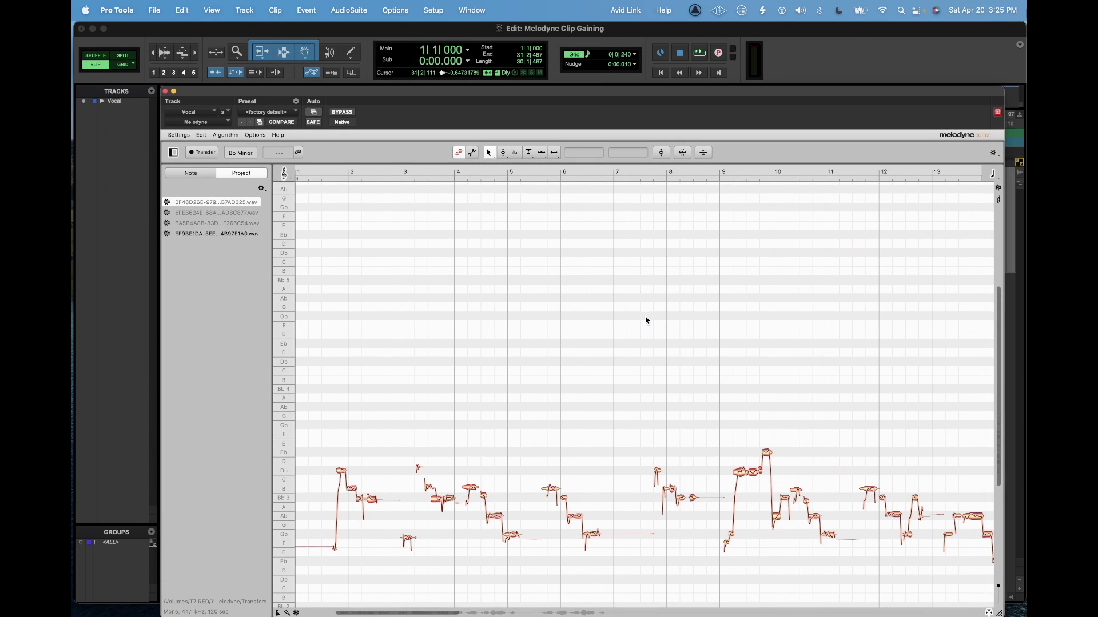
{"action": "key", "text": "super+a"}
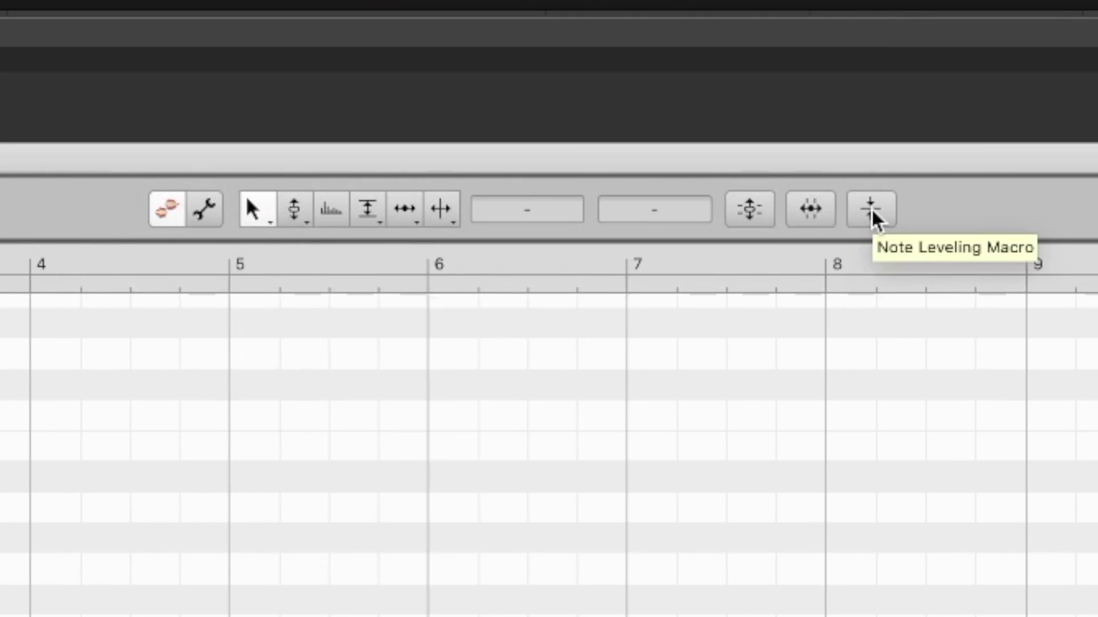
{"action": "left_click", "coordinate": [871, 209]}
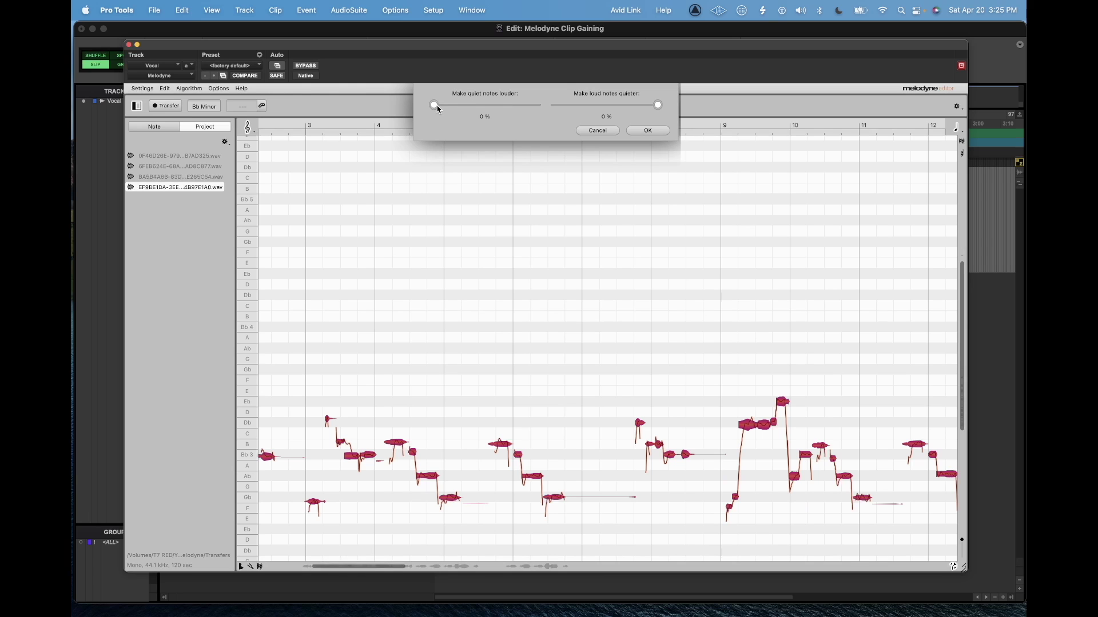
Try quiet-louder and loud-quieter leveling amounts, then dismiss the dialog unapplied
{"action": "mouse_move", "coordinate": [434, 105]}
{"action": "left_mouse_down"}
{"action": "mouse_move", "coordinate": [537, 105]}
{"action": "mouse_move", "coordinate": [435, 105]}
{"action": "left_mouse_up"}
{"action": "mouse_move", "coordinate": [660, 105]}
{"action": "left_mouse_down"}
{"action": "mouse_move", "coordinate": [550, 109]}
{"action": "mouse_move", "coordinate": [660, 105]}
{"action": "left_mouse_up"}
{"action": "key", "text": "Return"}
{"action": "scroll", "coordinate": [793, 475], "scroll_direction": "down", "scroll_amount": 1}
{"action": "scroll", "coordinate": [789, 466], "scroll_direction": "up", "scroll_amount": 2}
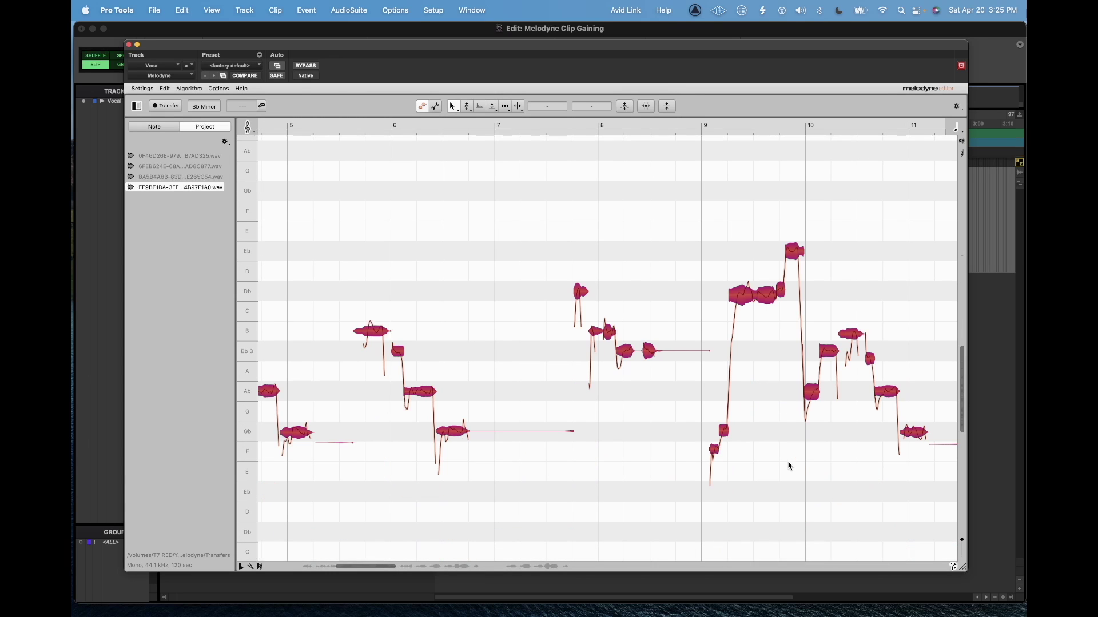
Apply note leveling with loud notes 49% quieter and quiet notes 19% louder
{"action": "left_click", "coordinate": [668, 109]}
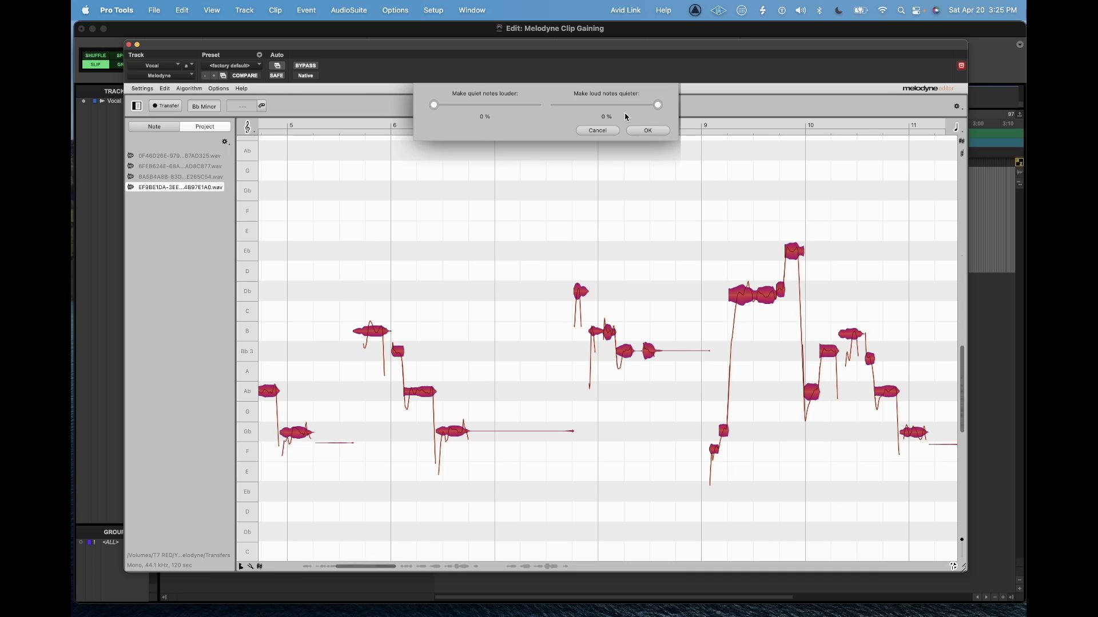
{"action": "mouse_move", "coordinate": [654, 107]}
{"action": "left_mouse_down"}
{"action": "mouse_move", "coordinate": [666, 106]}
{"action": "mouse_move", "coordinate": [604, 107]}
{"action": "left_mouse_up"}
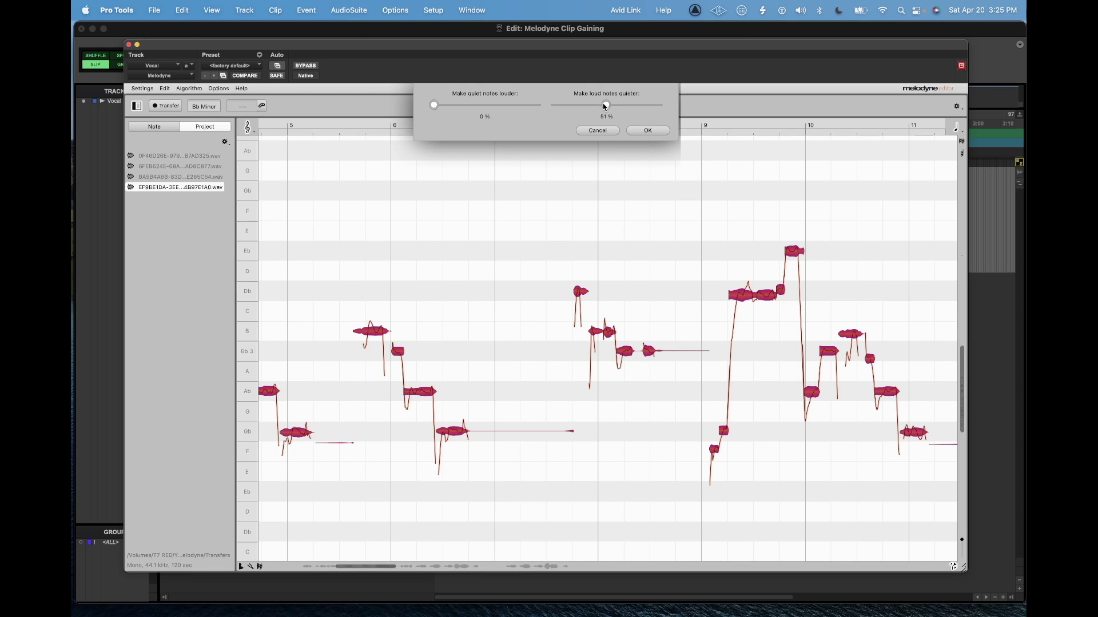
{"action": "left_click_drag", "start_coordinate": [433, 105], "coordinate": [448, 105]}
{"action": "left_click", "coordinate": [648, 130]}
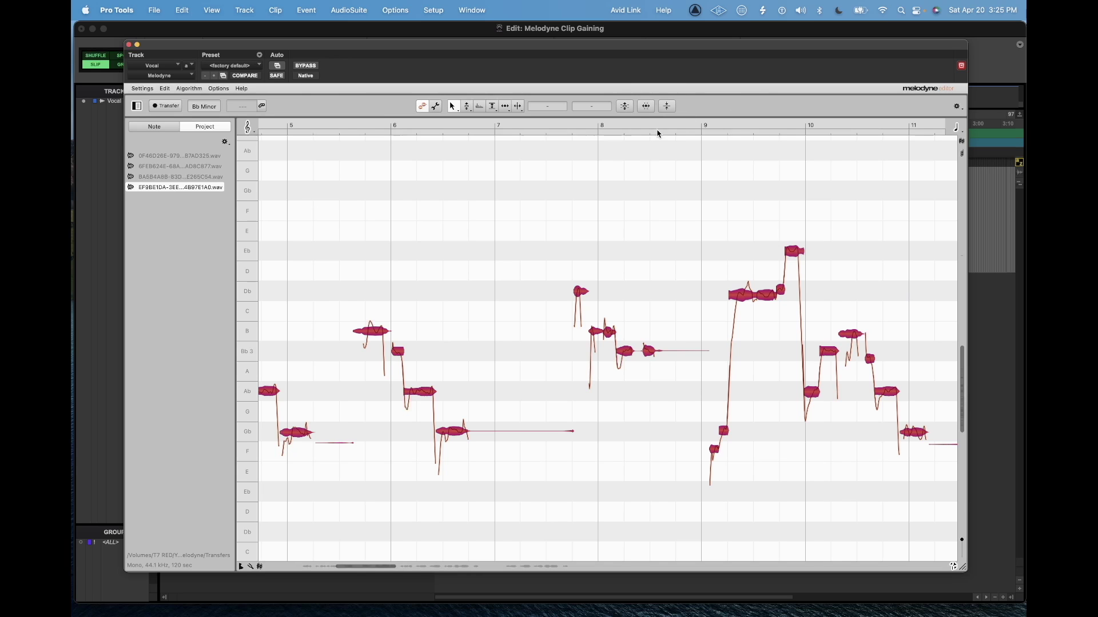
Close Melodyne and commit the Vocal track up to the Melodyne insert as Vocal.cm
{"action": "left_click", "coordinate": [130, 44]}
{"action": "right_click", "coordinate": [162, 170]}
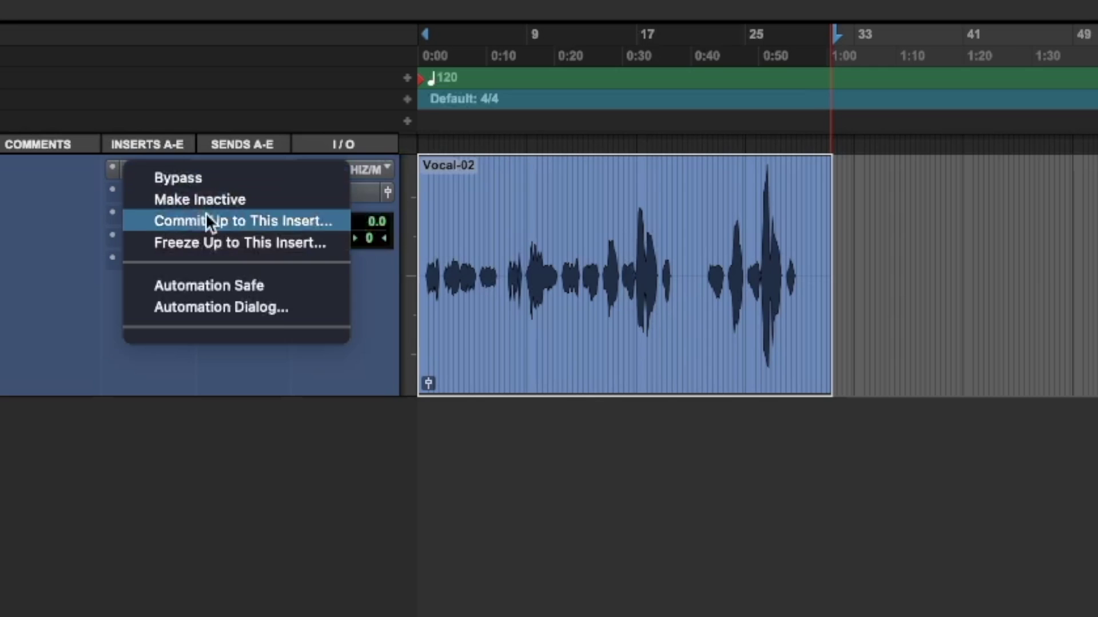
{"action": "left_click", "coordinate": [207, 216]}
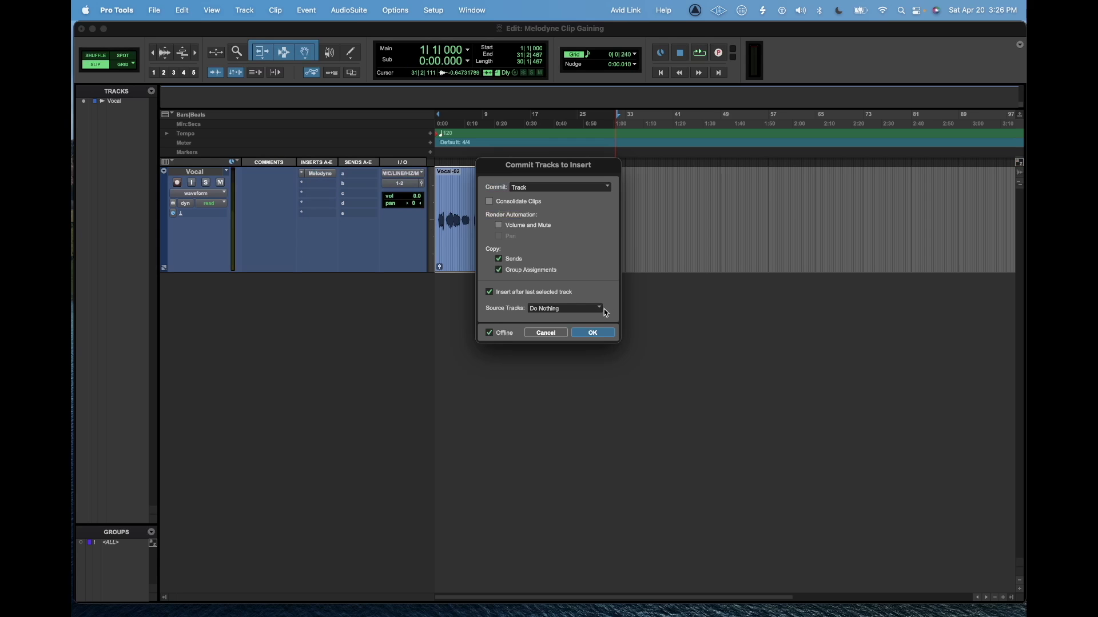
{"action": "left_click", "coordinate": [605, 336]}
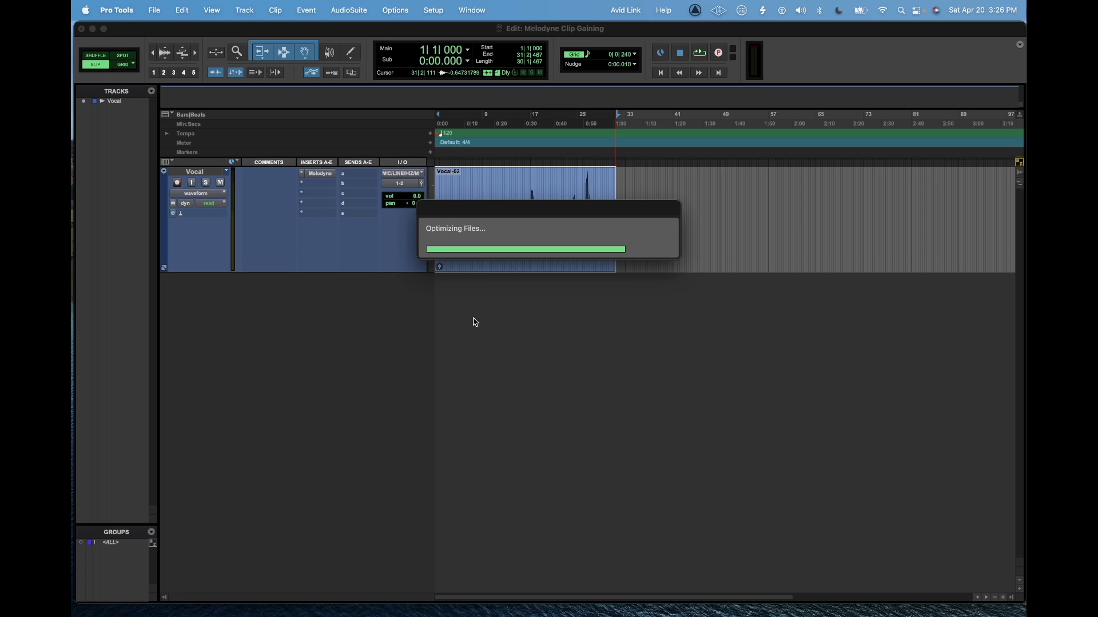
{"action": "left_click", "coordinate": [432, 290]}
Set the Vocal.cm track height to Large and zoom the waveforms taller
{"action": "left_click", "coordinate": [447, 310]}
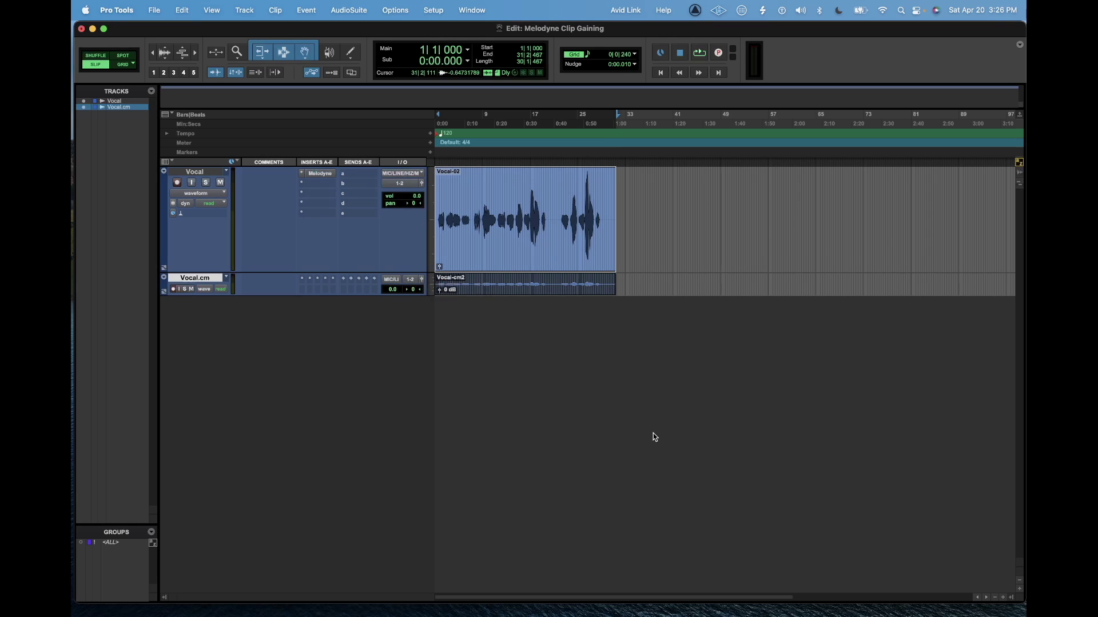
{"action": "left_click", "coordinate": [567, 329]}
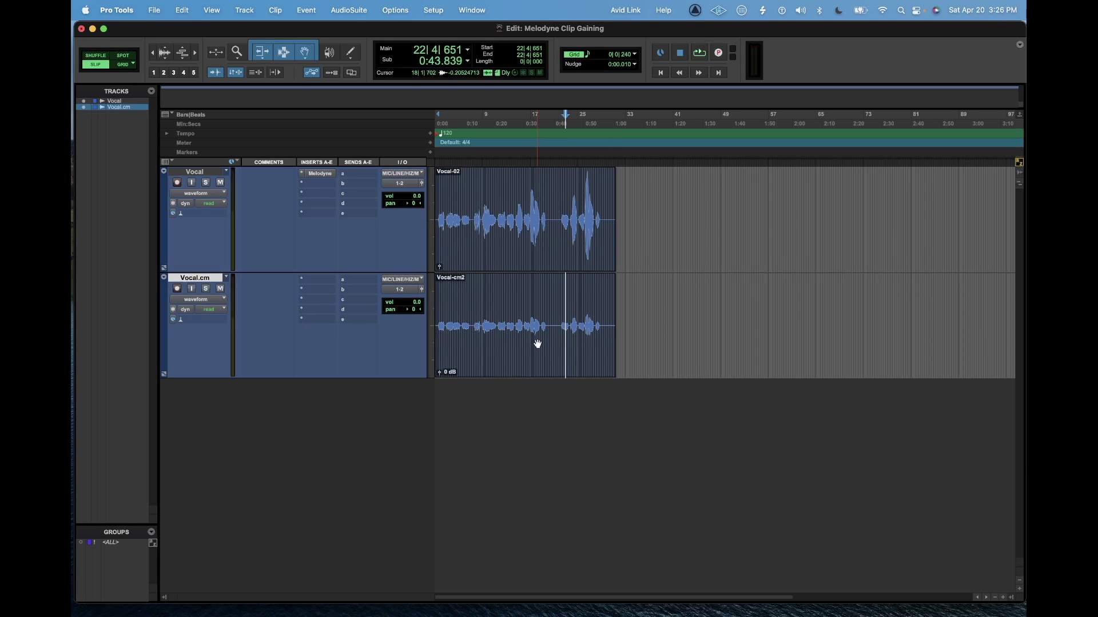
{"action": "key", "text": "super+alt+bracketright"}
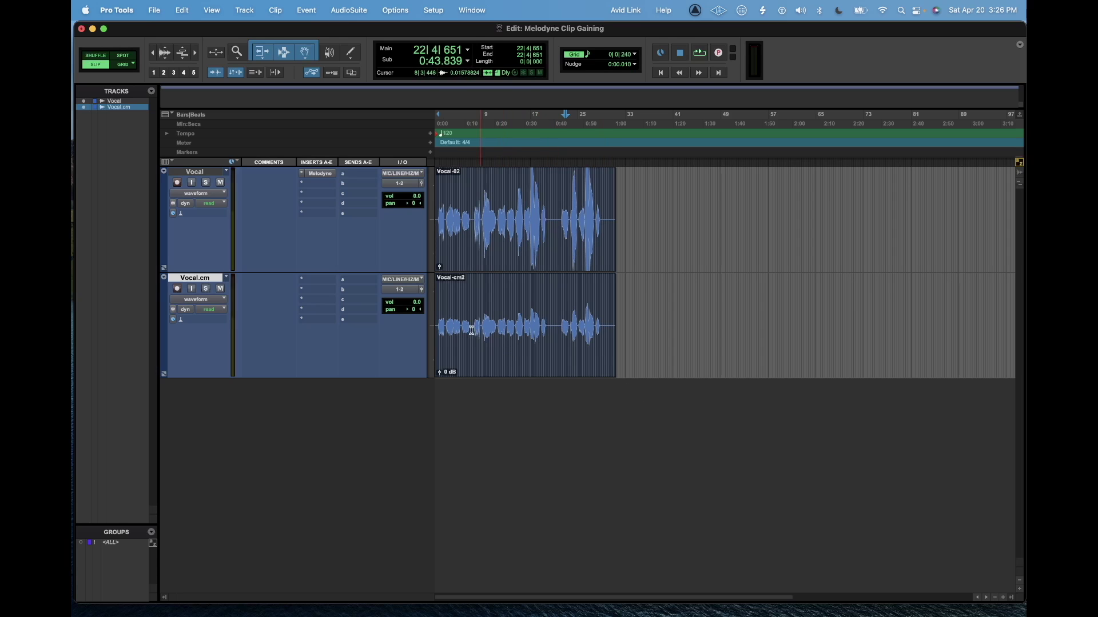
Raise the Vocal.cm clip gain to +1.1 dB and solo the track
{"action": "left_click", "coordinate": [440, 373]}
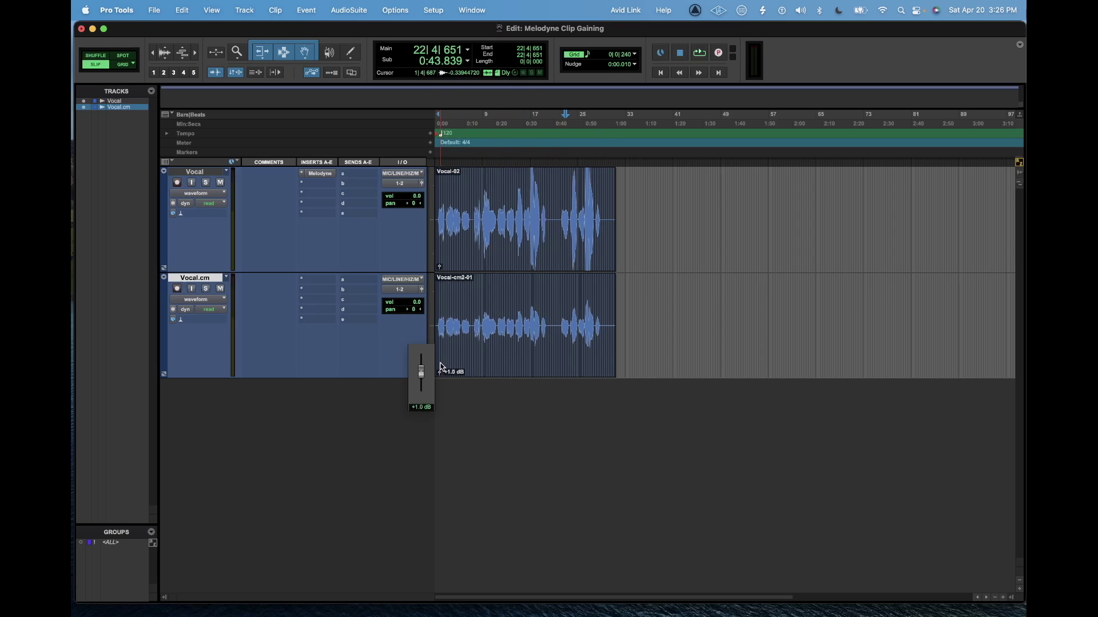
{"action": "left_click_drag", "start_coordinate": [441, 373], "coordinate": [441, 371]}
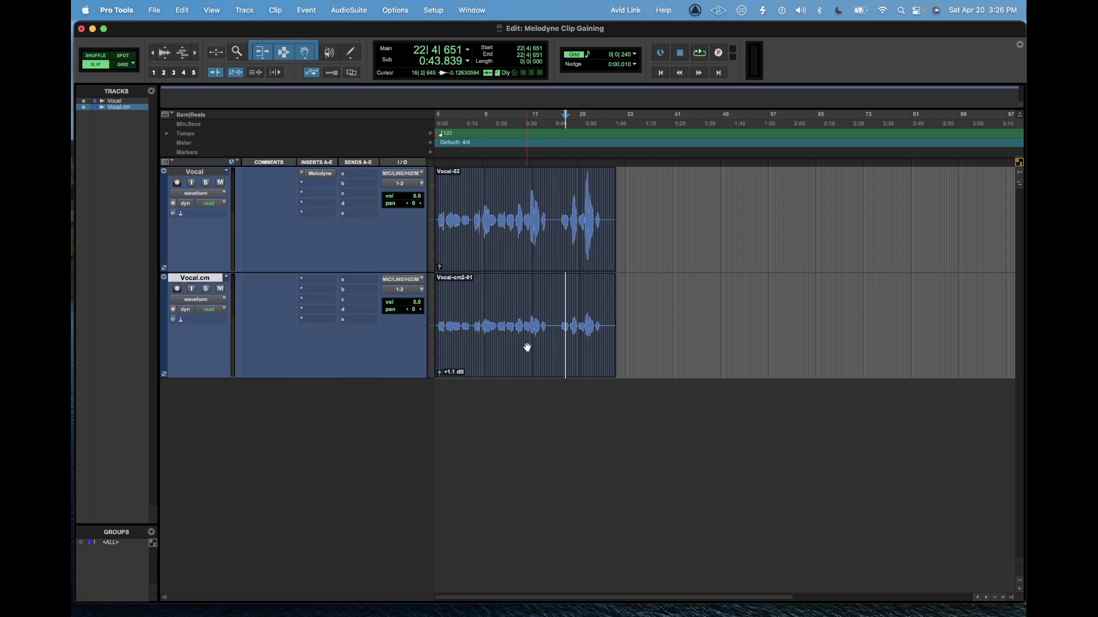
{"action": "key", "text": "super+bracketright"}
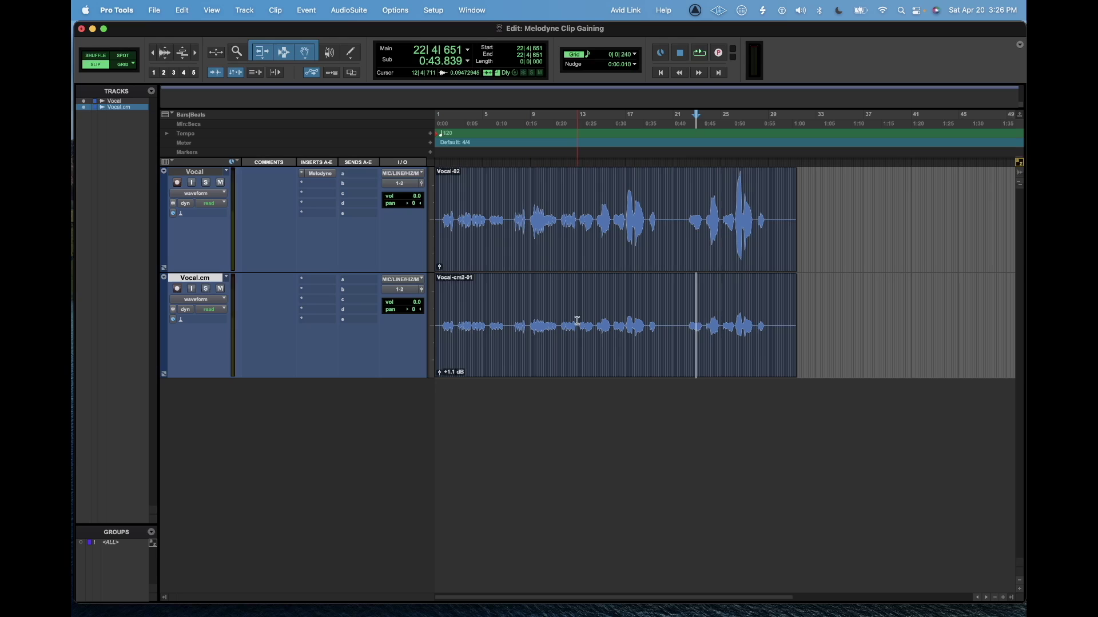
{"action": "left_click", "coordinate": [204, 289]}
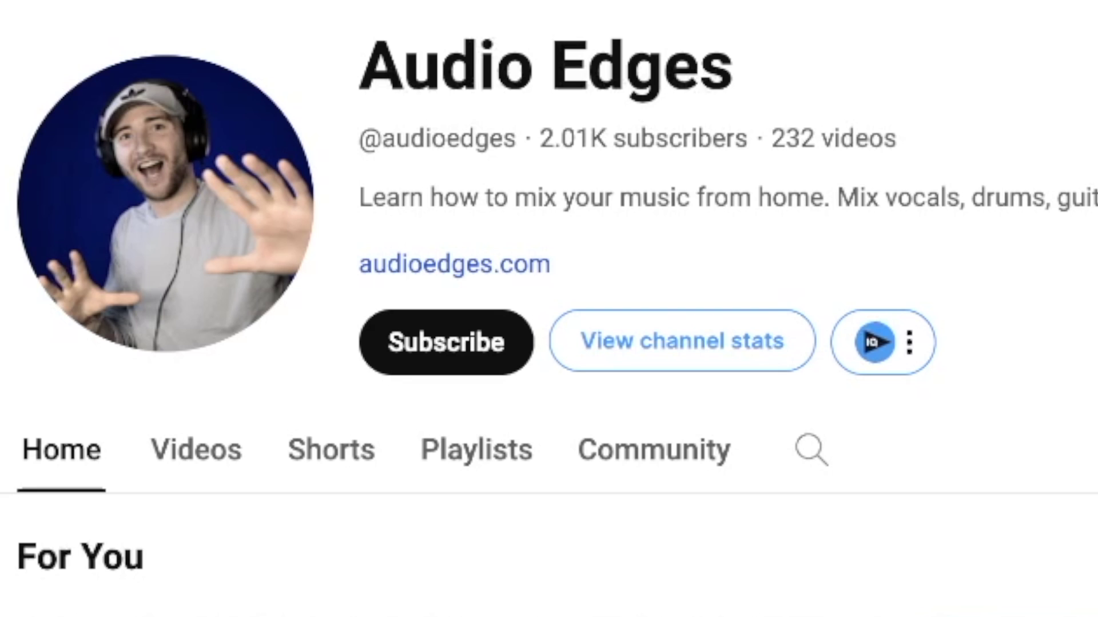
Subscribe to Audio Edges from its YouTube channel page
{"action": "left_click", "coordinate": [483, 360]}
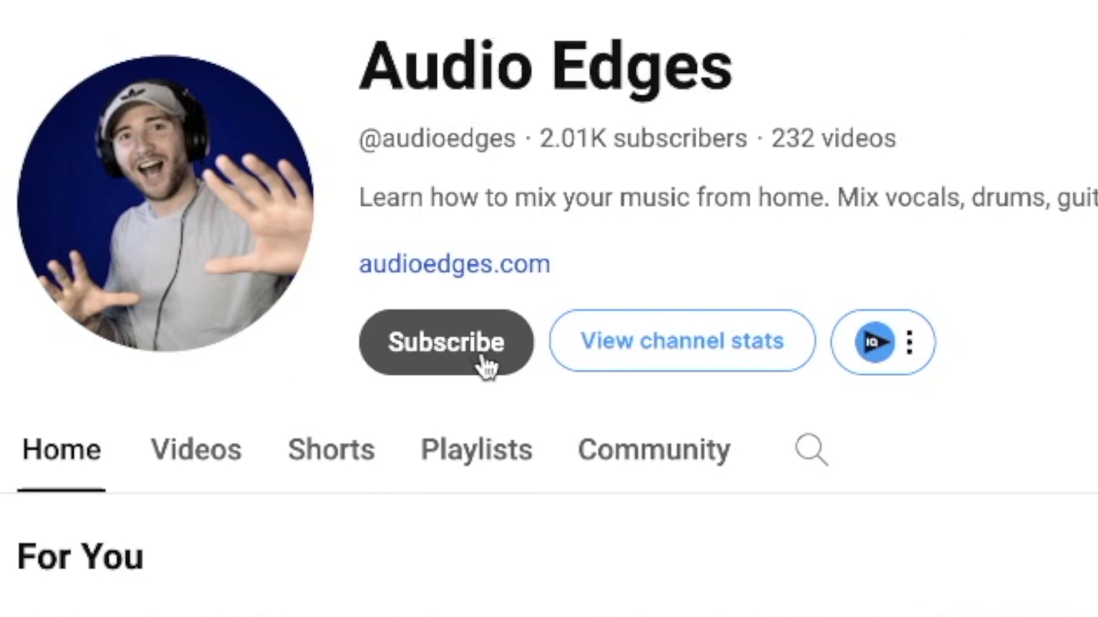